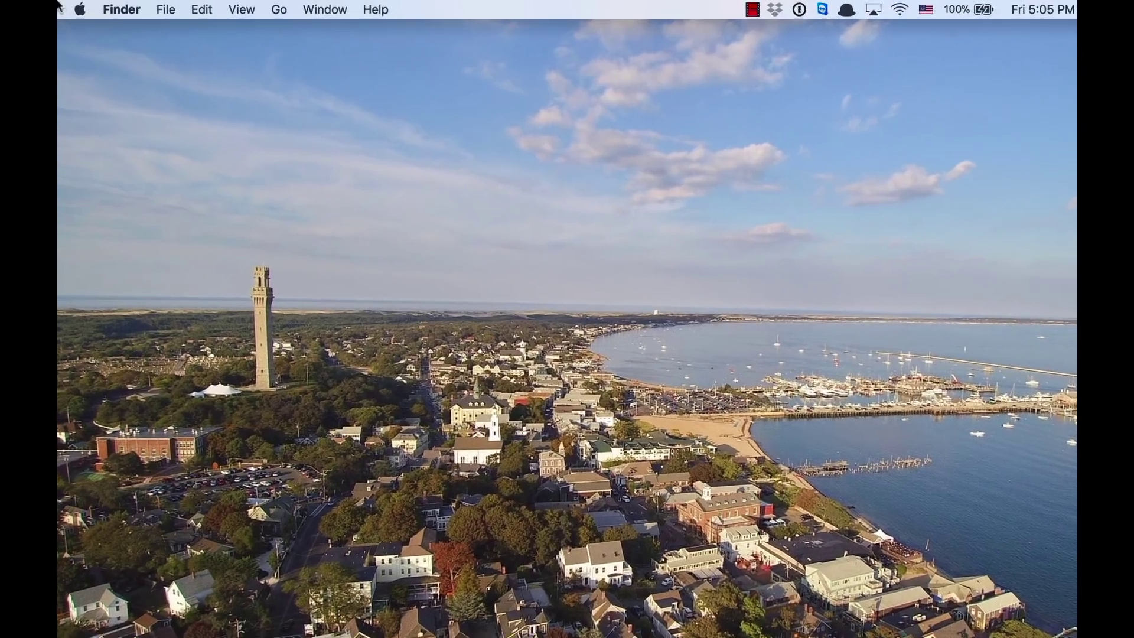
- Open the Displays pane in System Preferences from the Apple menu
click(59, 3)
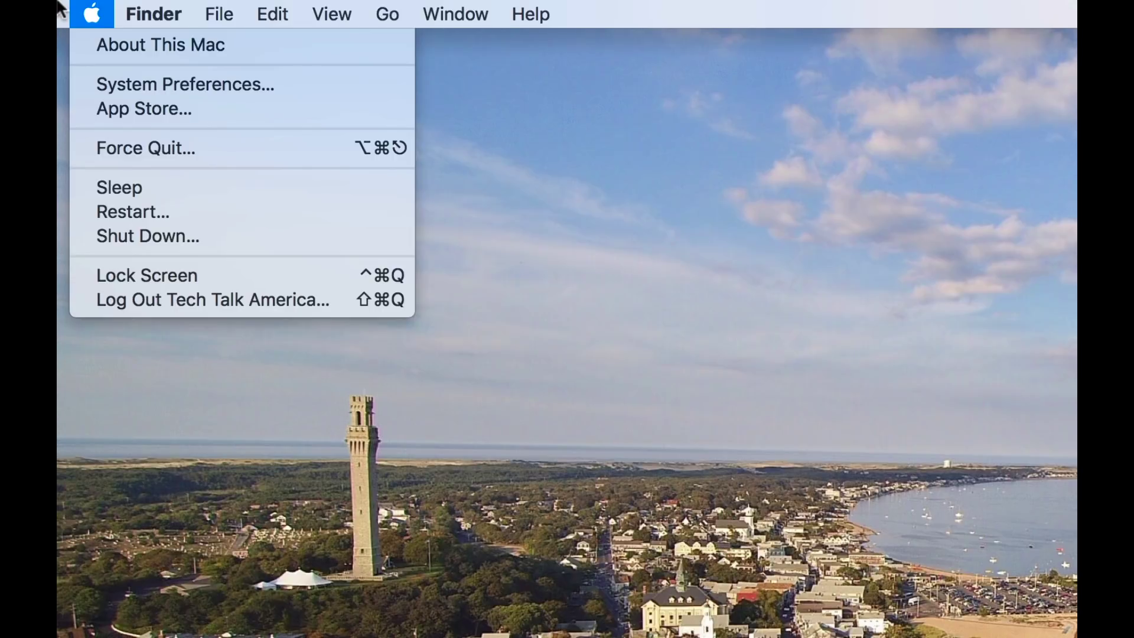
click(91, 85)
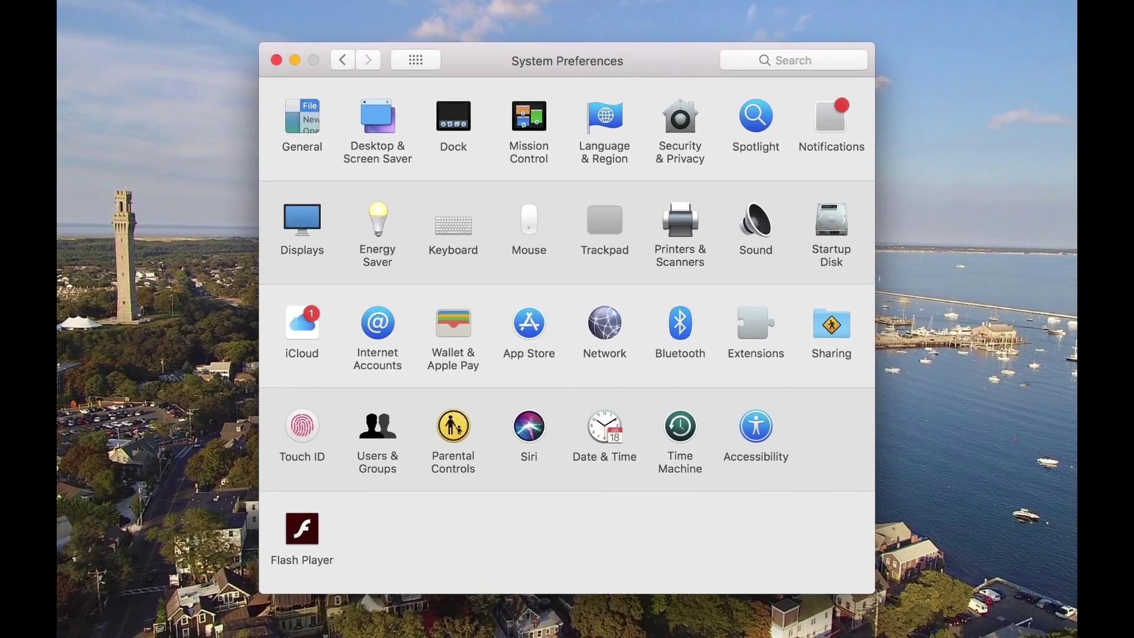
click(296, 216)
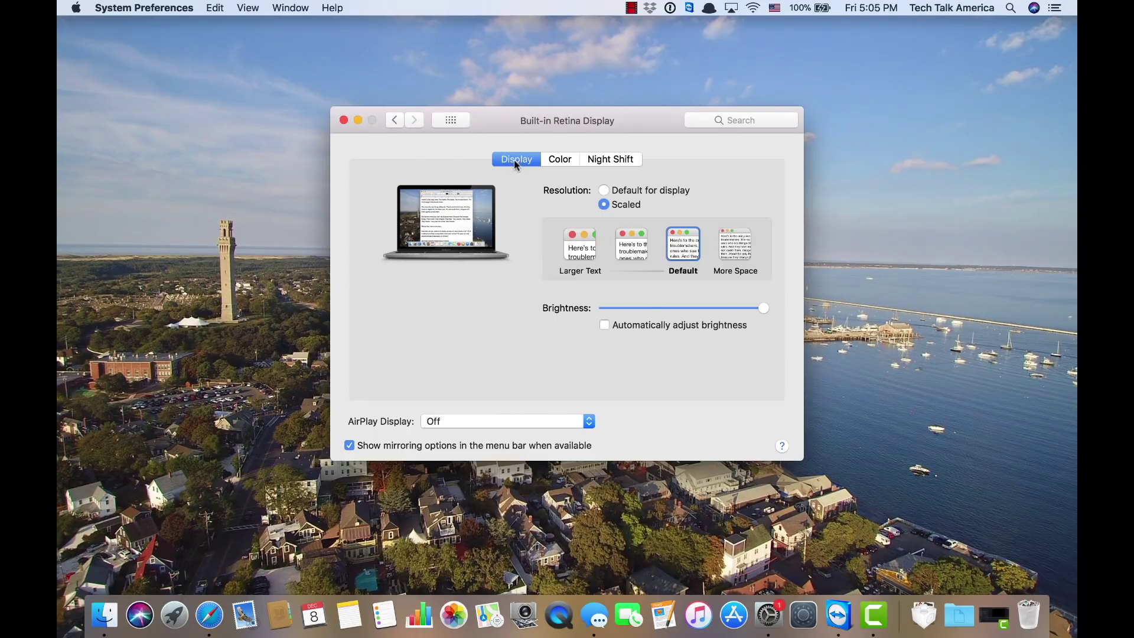
- Switch Resolution to Default and back to Scaled, then pick the size beside Larger Text
click(624, 191)
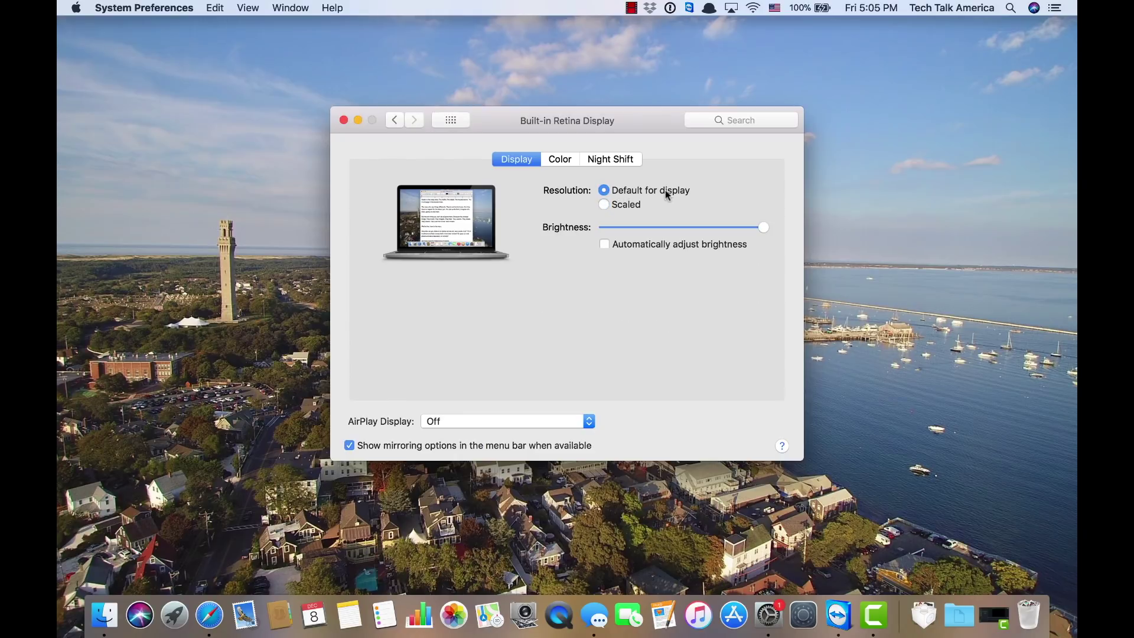
click(625, 205)
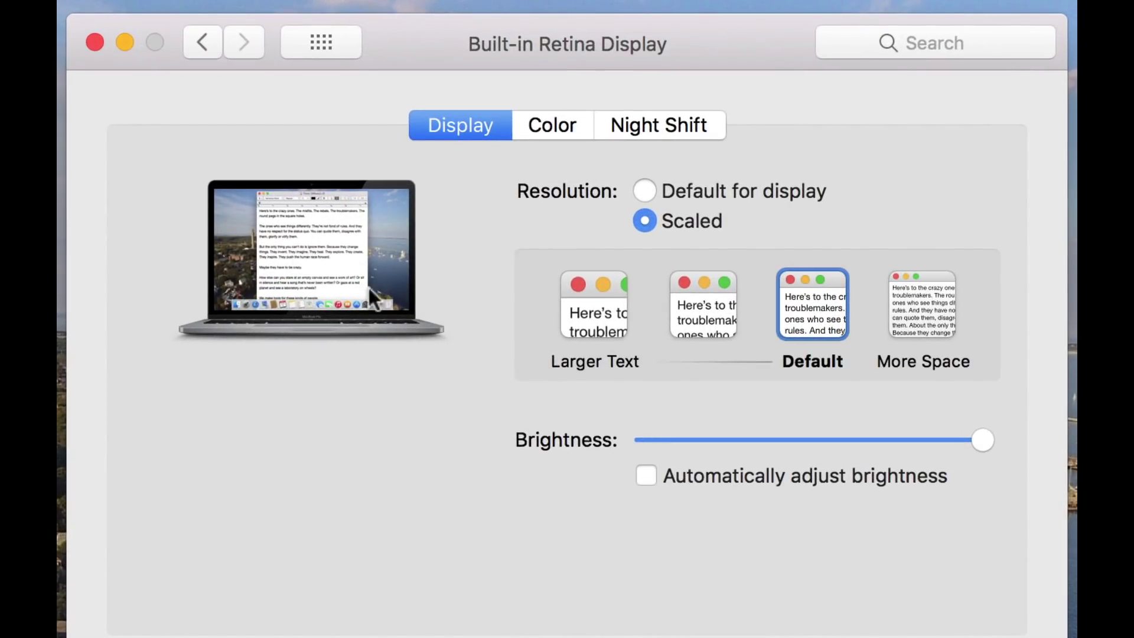
mouse_move(834, 303)
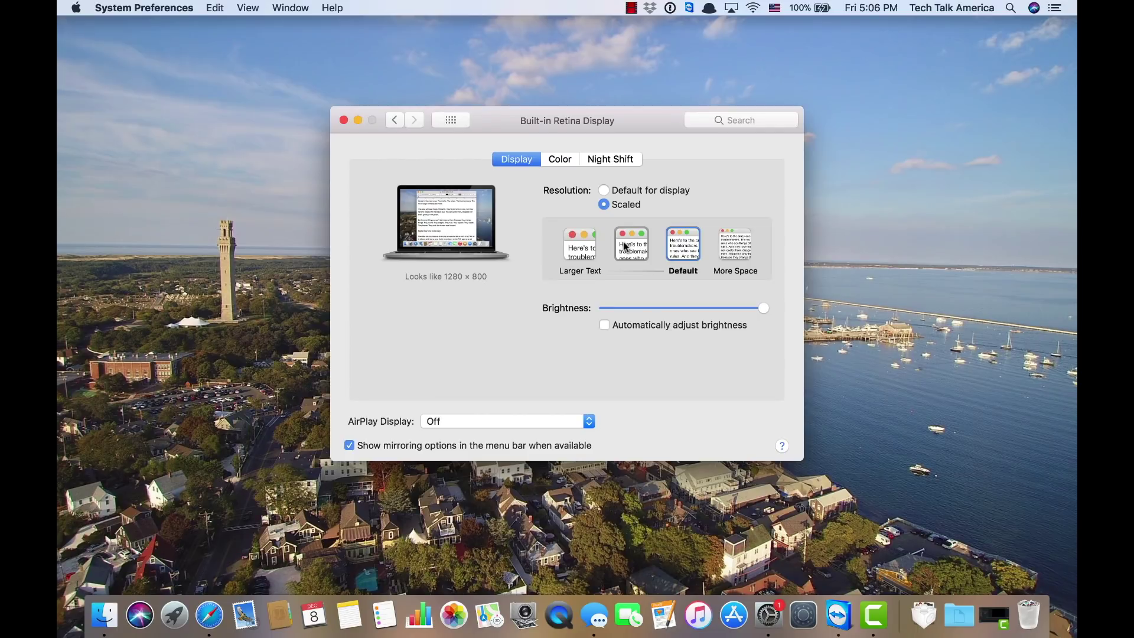
click(631, 243)
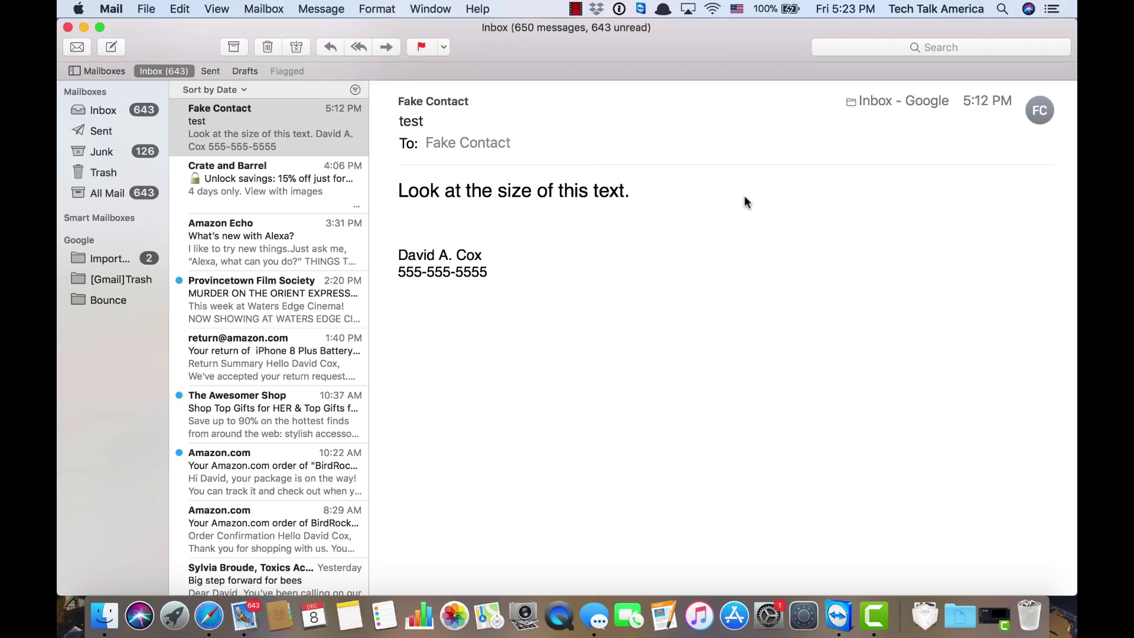
- Enlarge the 'test' message text one step with Cmd+Plus
key(super+plus)
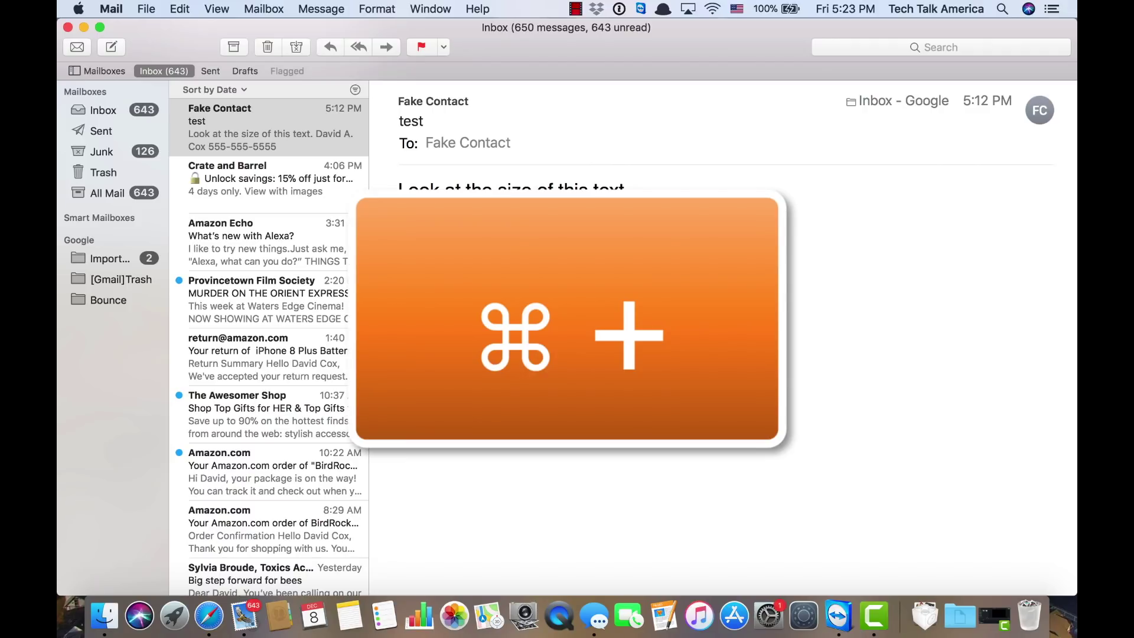
- Enlarge the 'test' message text three more steps, then shrink it back two steps
key(super+plus)
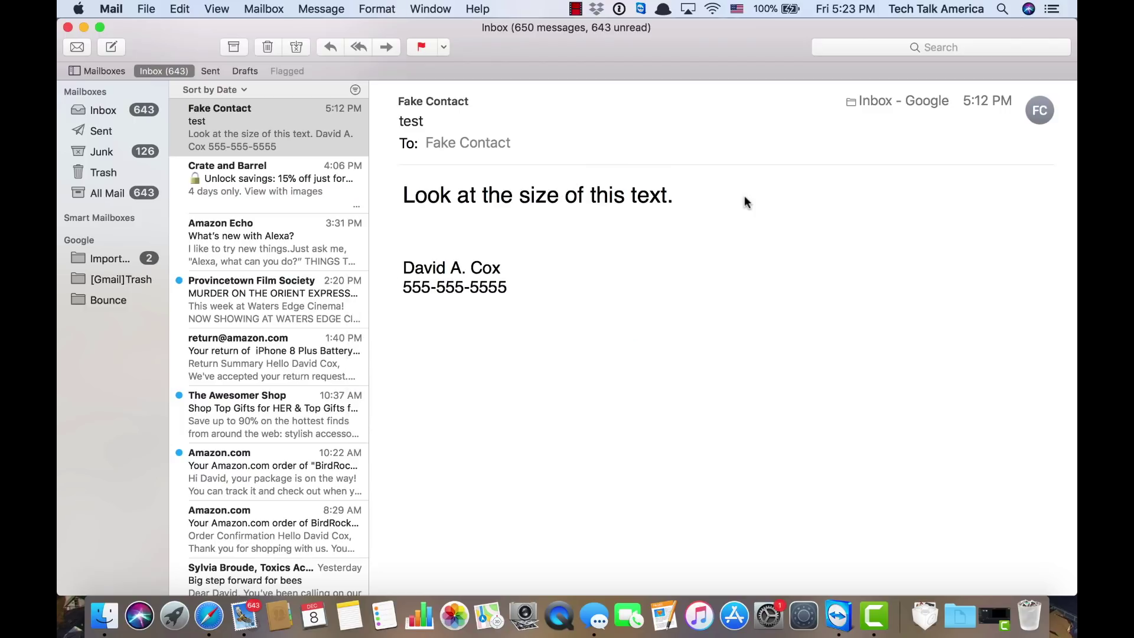
key(super+plus)
key(super+plus)
key(super+plus)
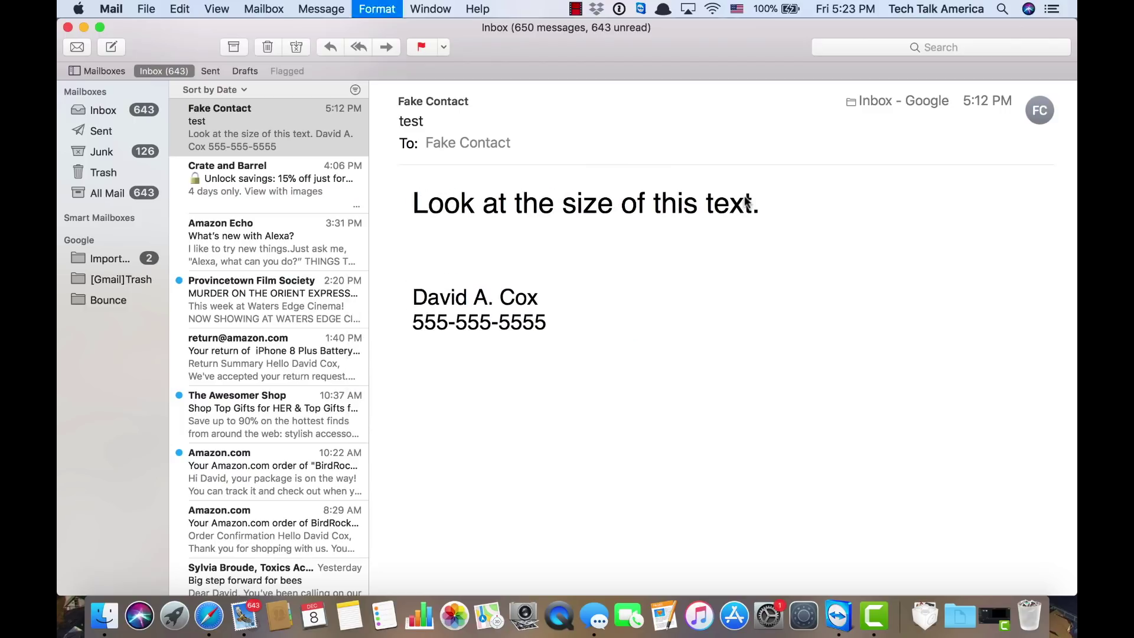
key(super+plus)
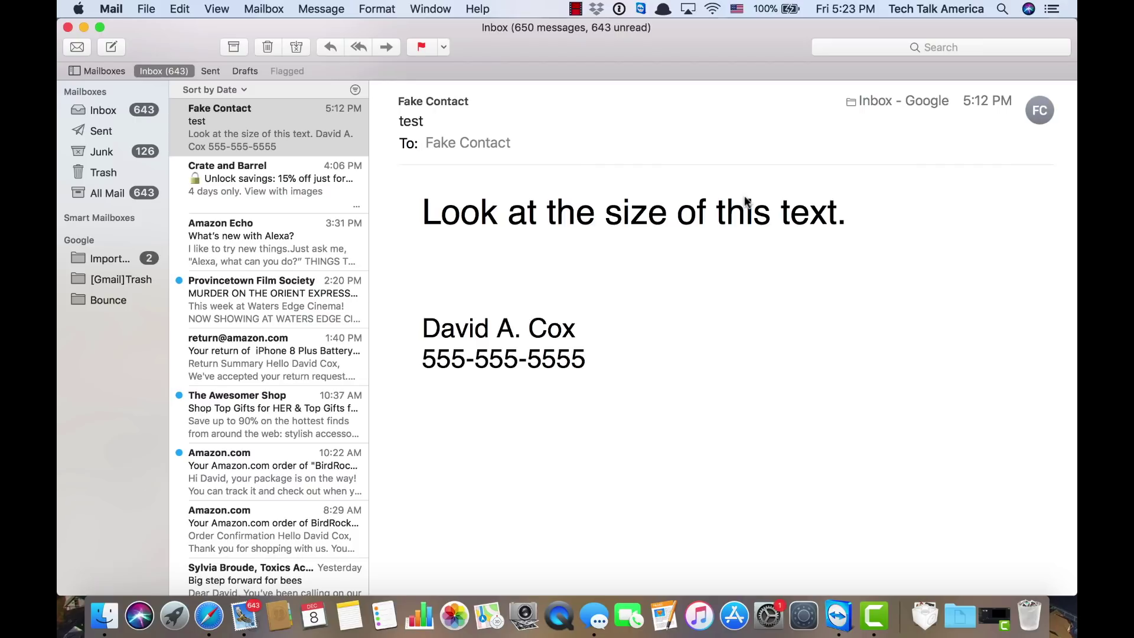
key(super+minus)
key(super+minus)
key(super+minus)
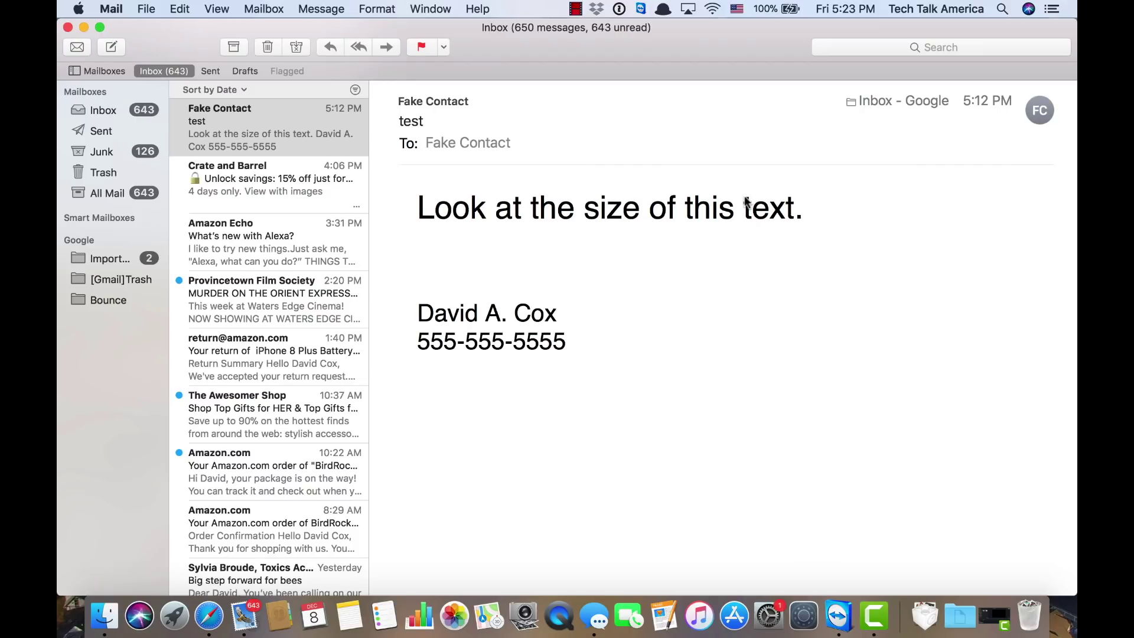
key(super+minus)
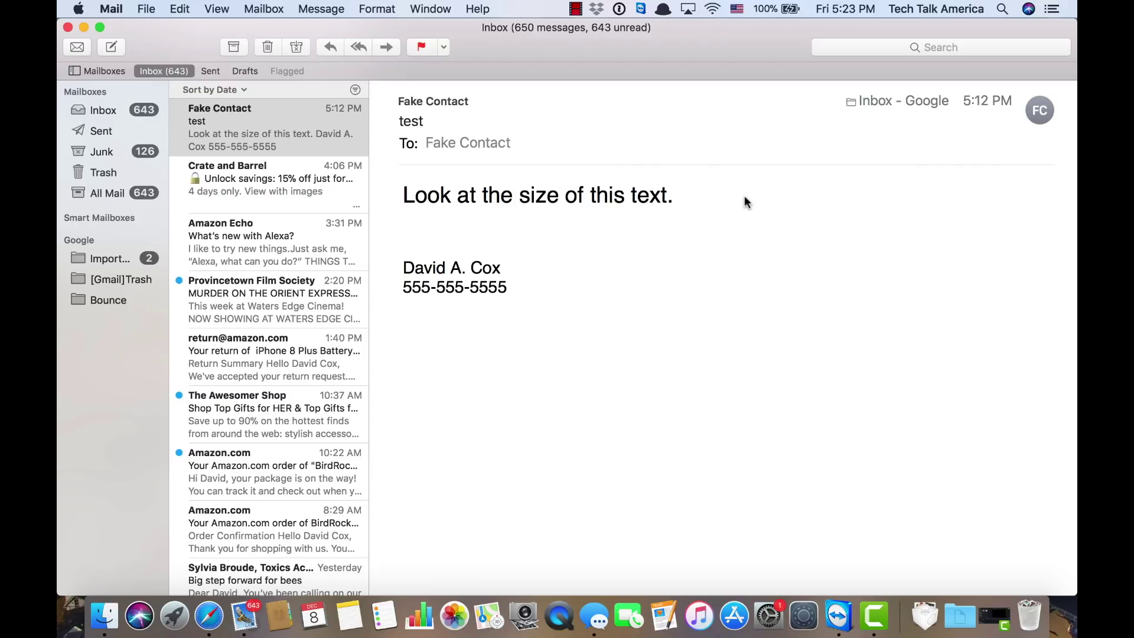
- Open the Fonts & Colors section of Mail's Preferences
click(110, 9)
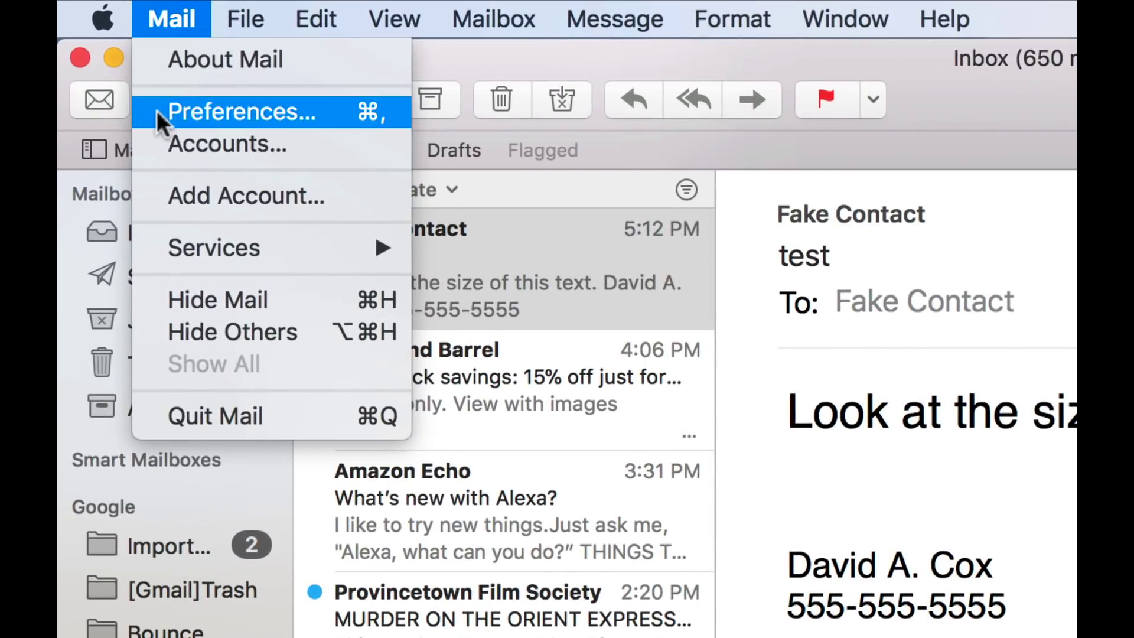
click(155, 109)
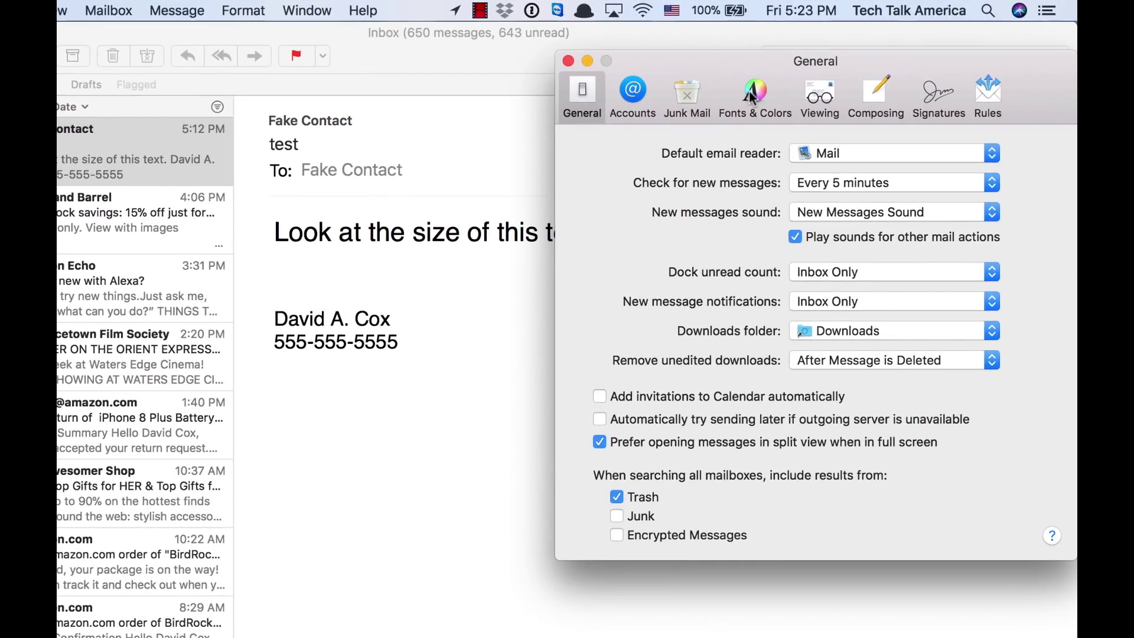
click(1133, 131)
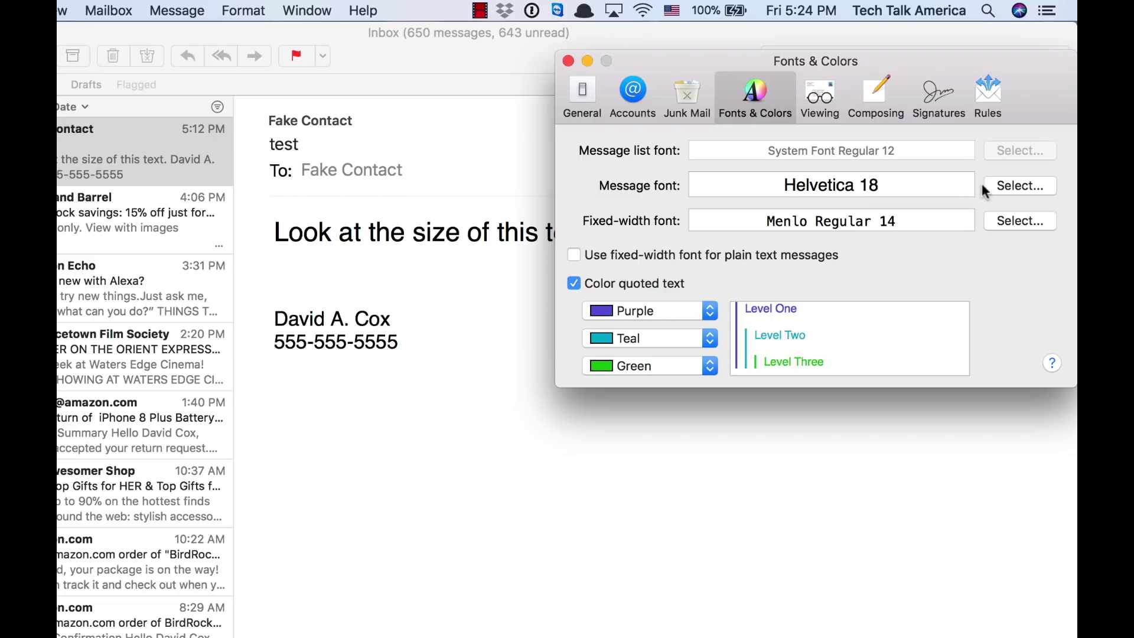
- Enlarge the Helvetica message font, trying sizes 48 and 36 in the Fonts panel
click(1020, 185)
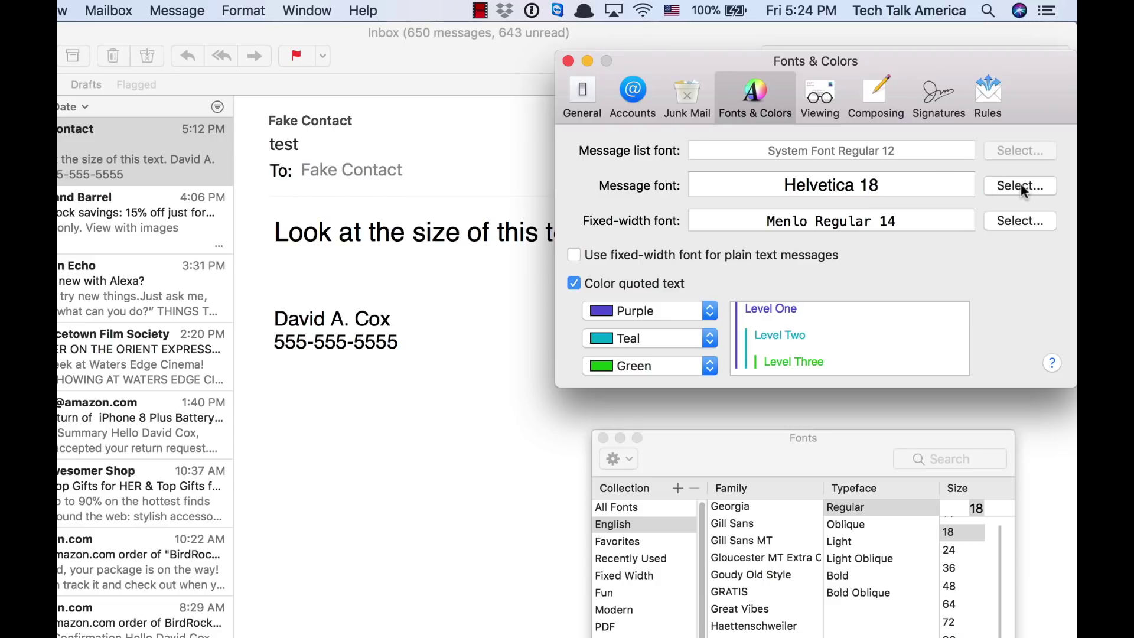
click(958, 585)
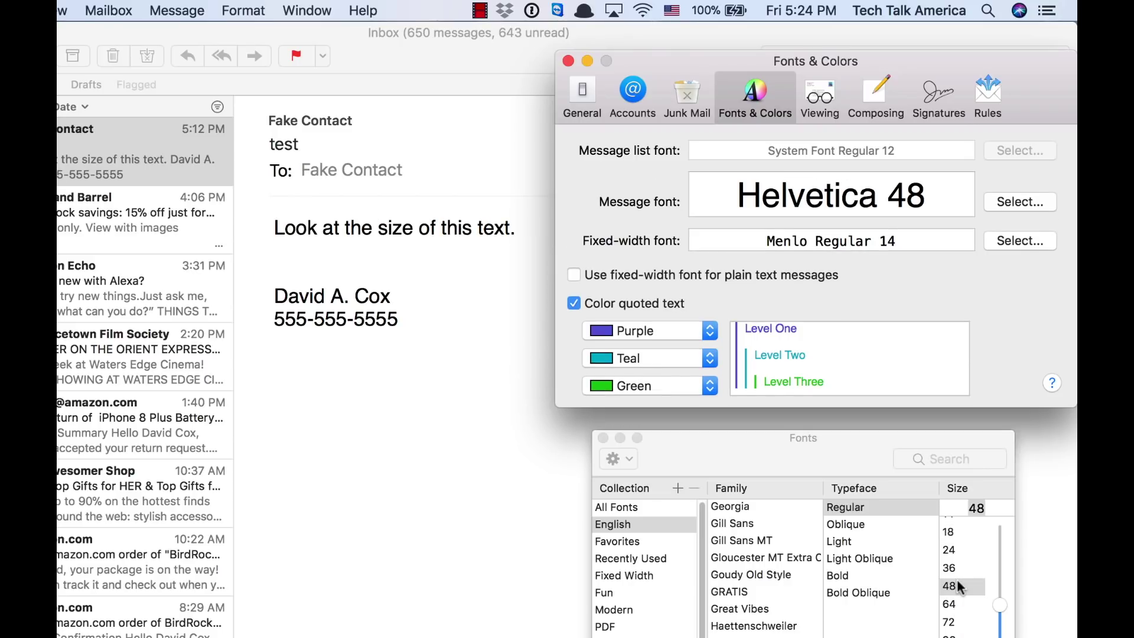
click(955, 603)
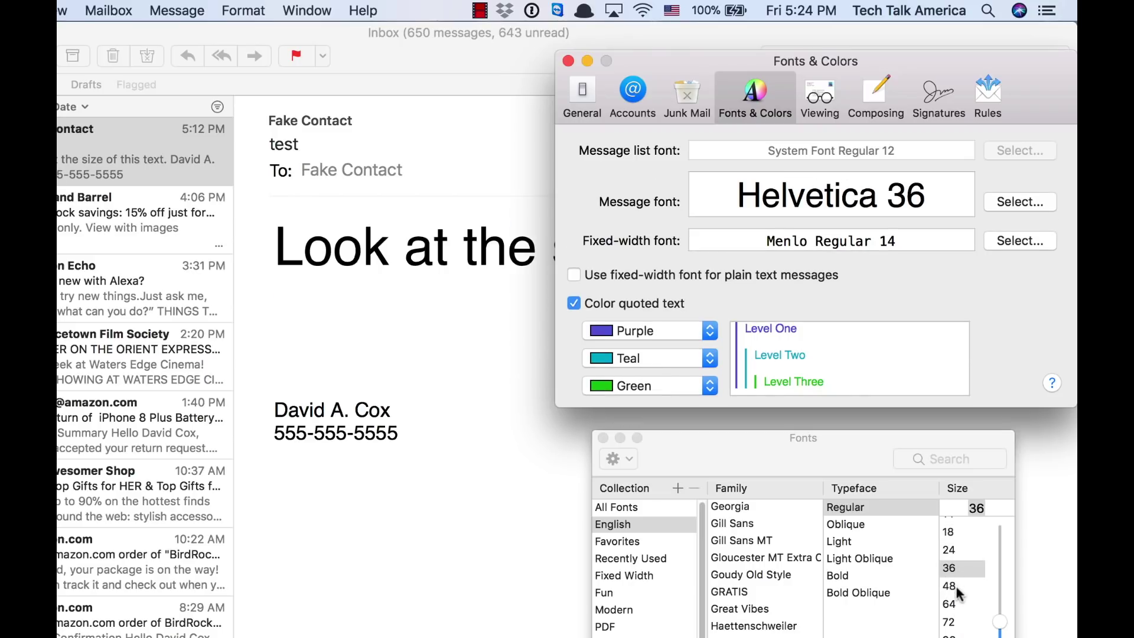
click(955, 585)
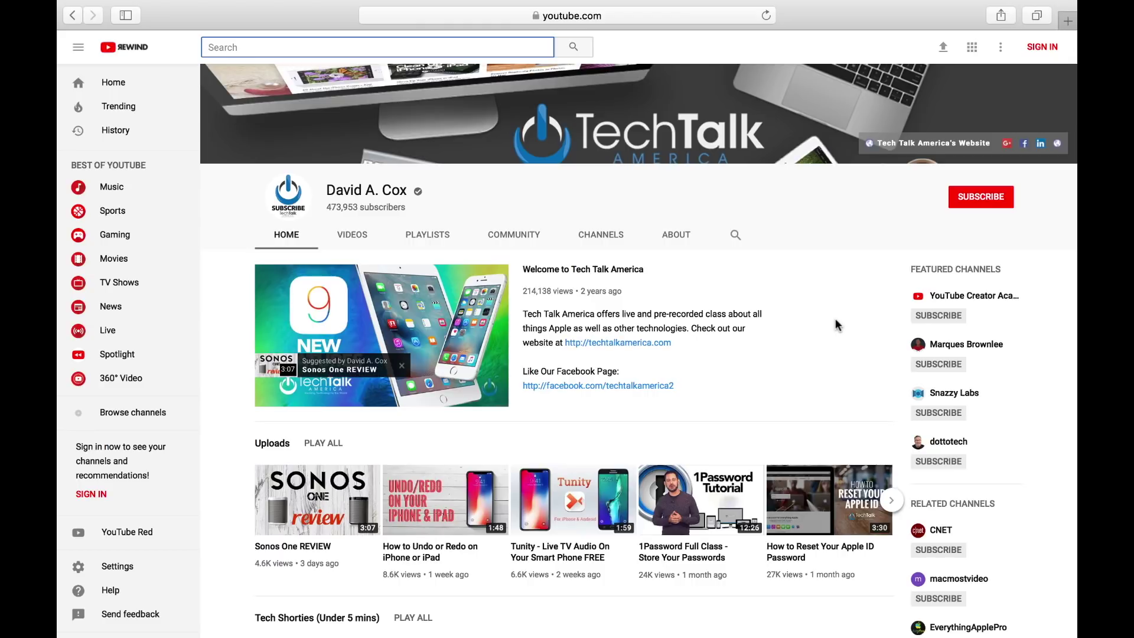
- Zoom the Tech Talk America YouTube page in and out, ending one step larger
key(super+equal)
key(super+minus)
key(super+minus)
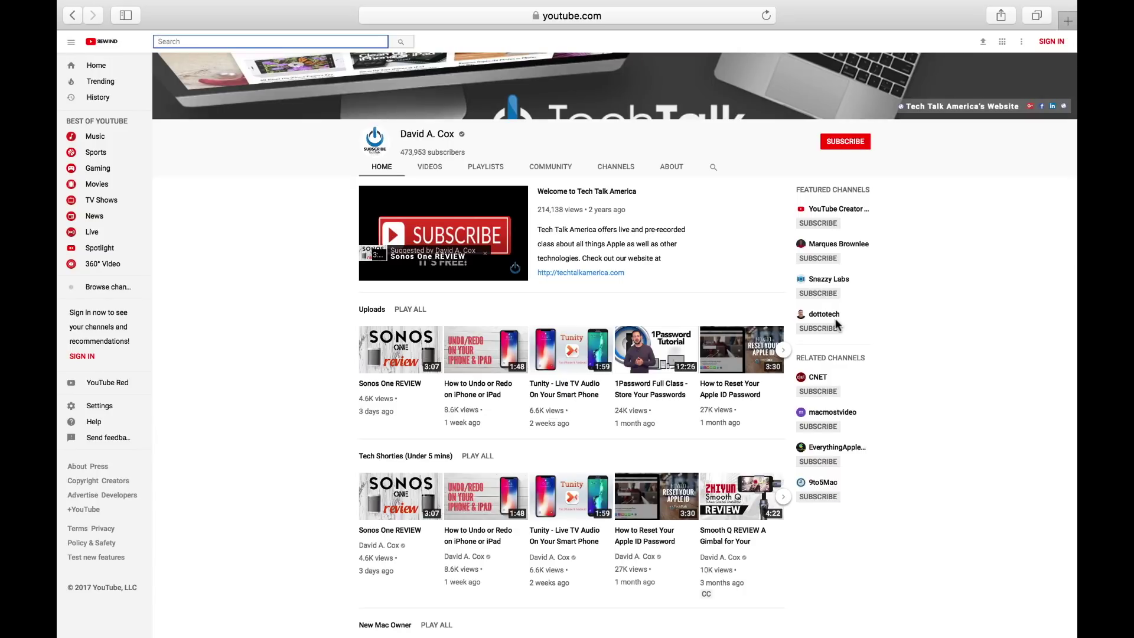
key(super+equal)
key(super+equal)
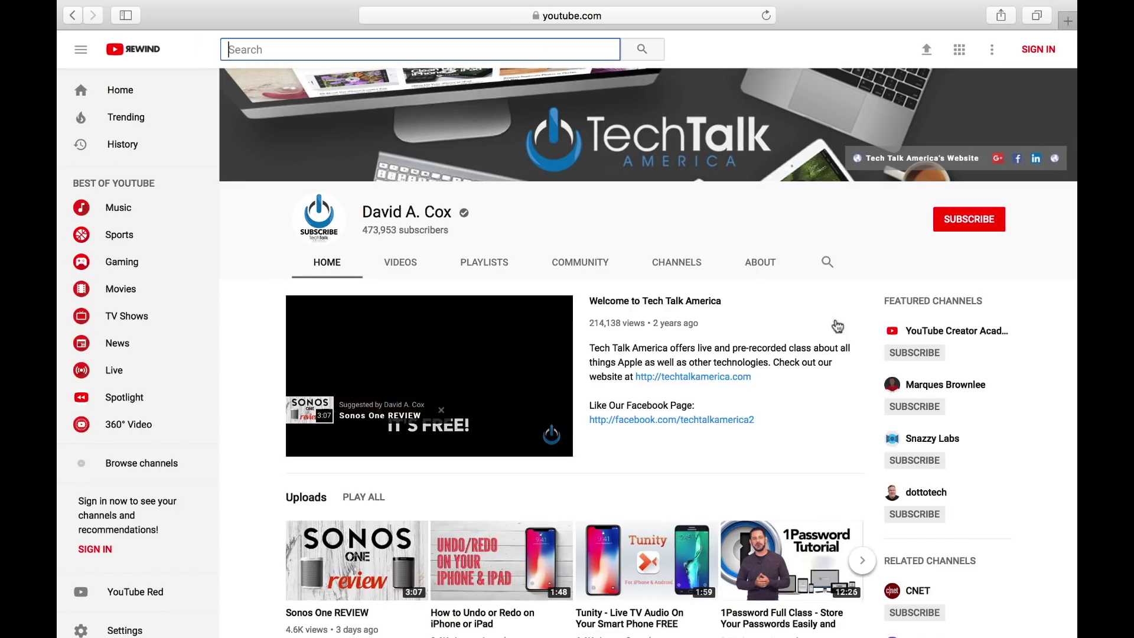
key(super+equal)
key(super+equal)
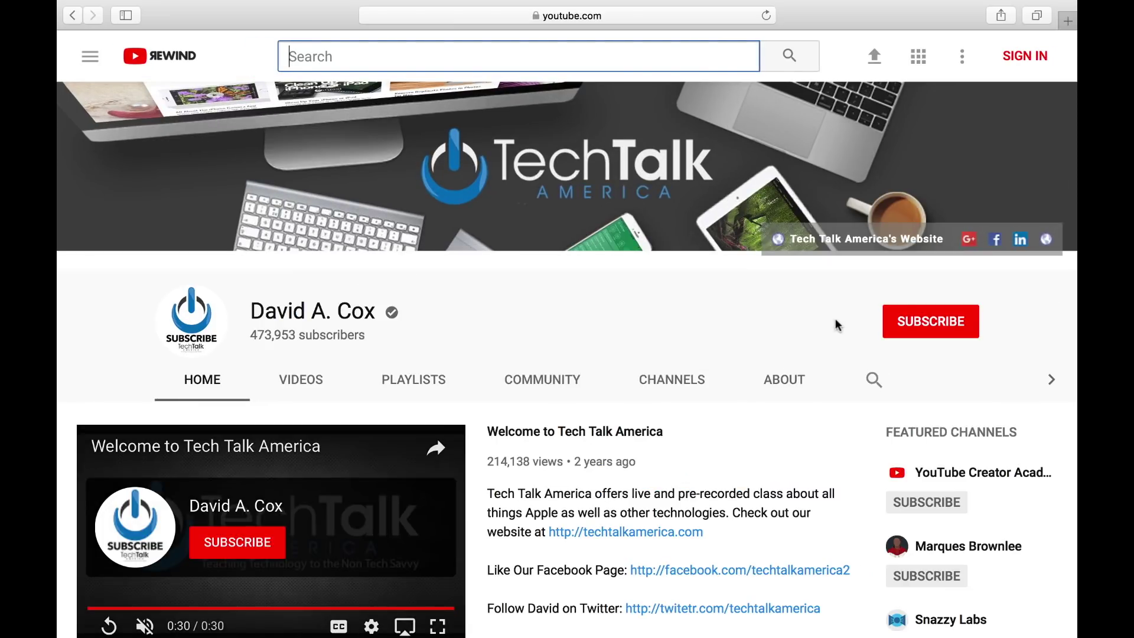
key(super+minus)
key(super+minus)
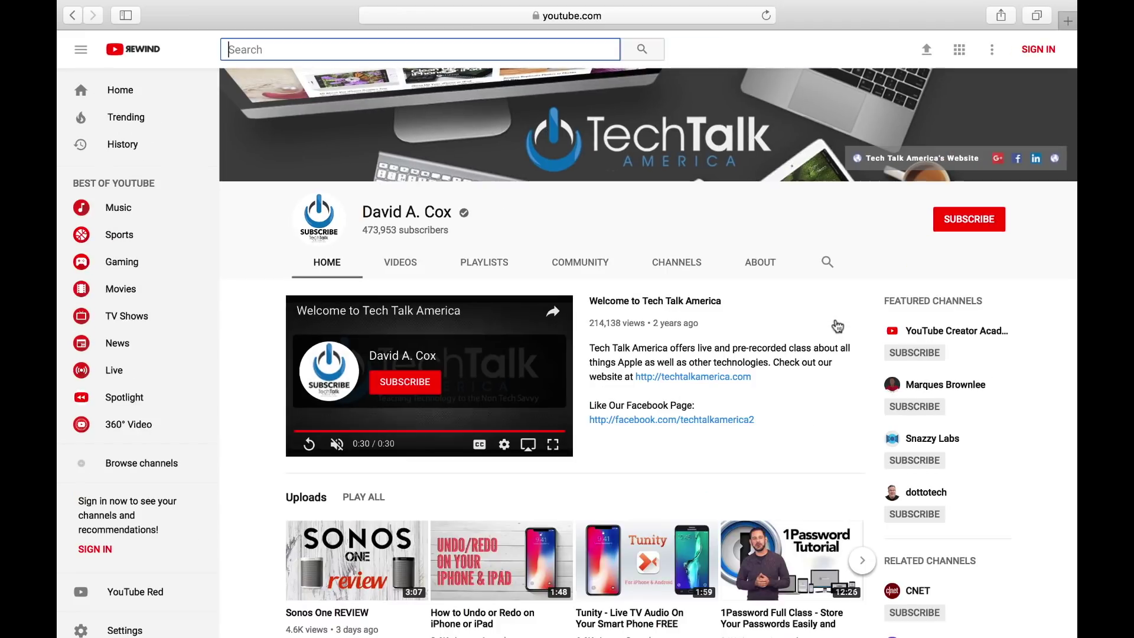